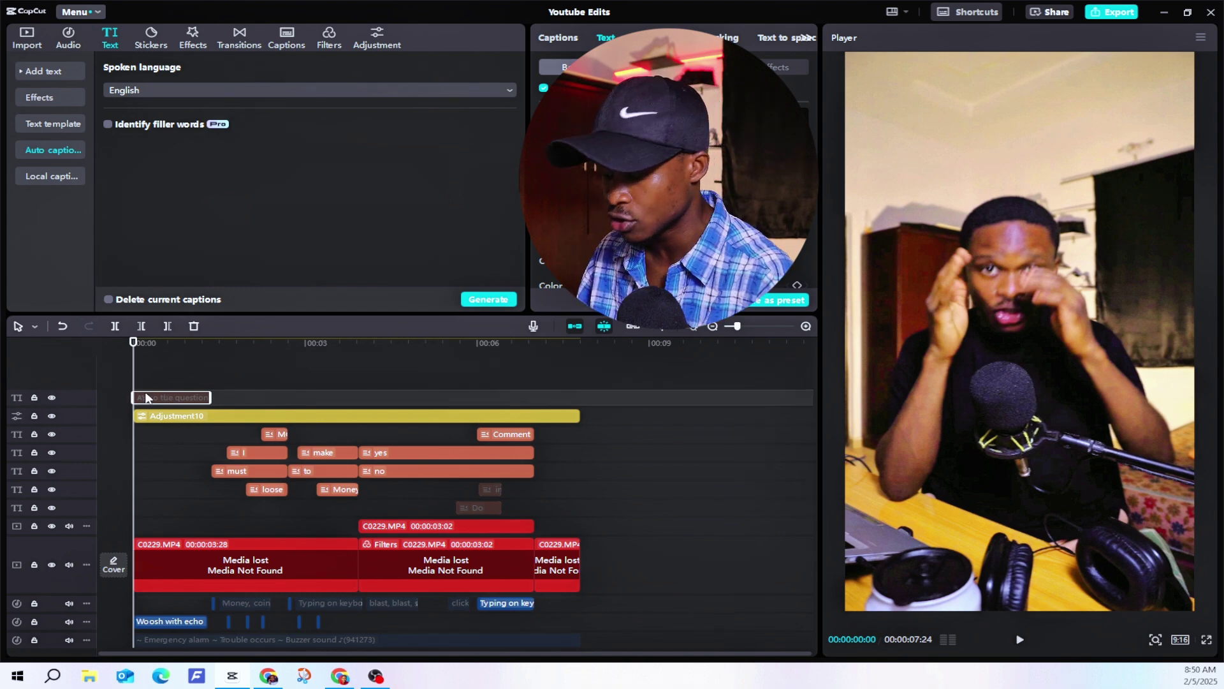
# Disable the "so the question" caption and the Adjustment10 layer that spans the whole video.
pyautogui.press('space')
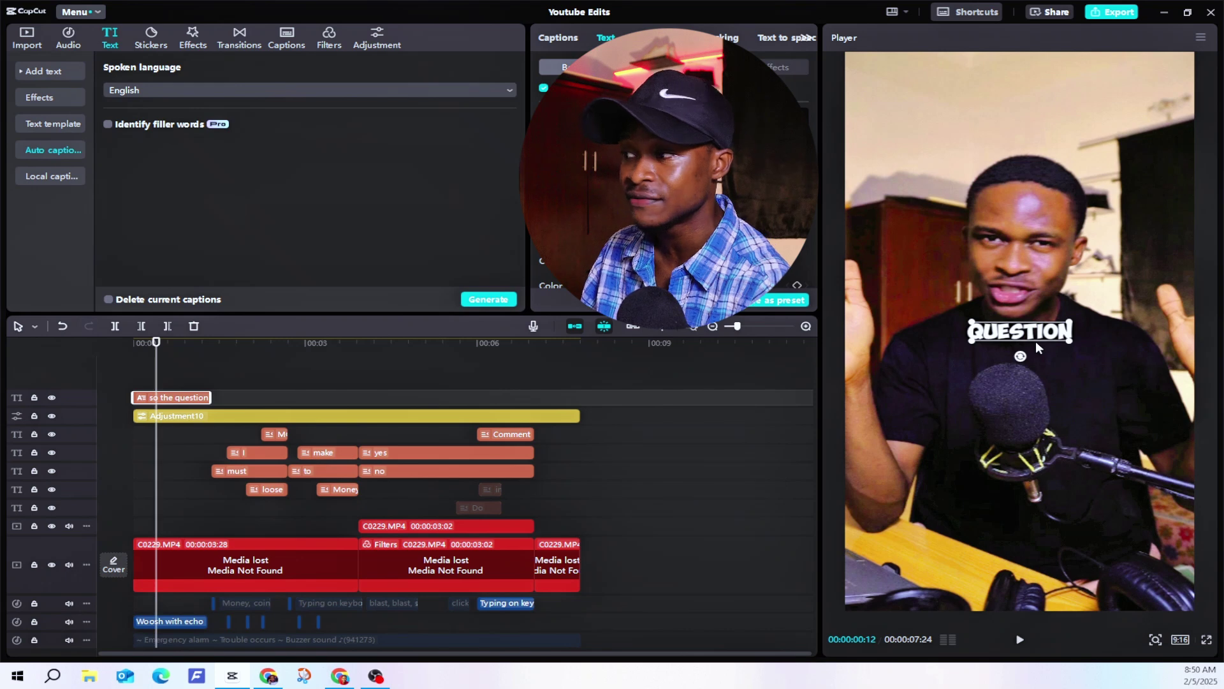
pyautogui.press('v')
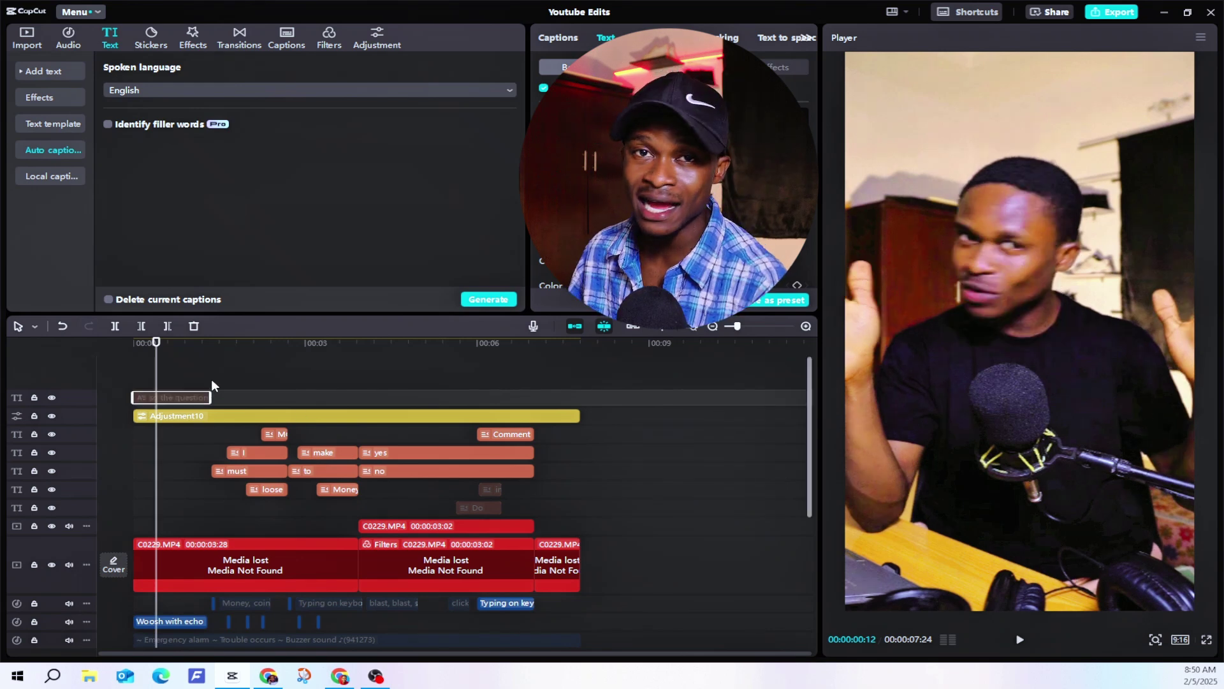
pyautogui.click(137, 344)
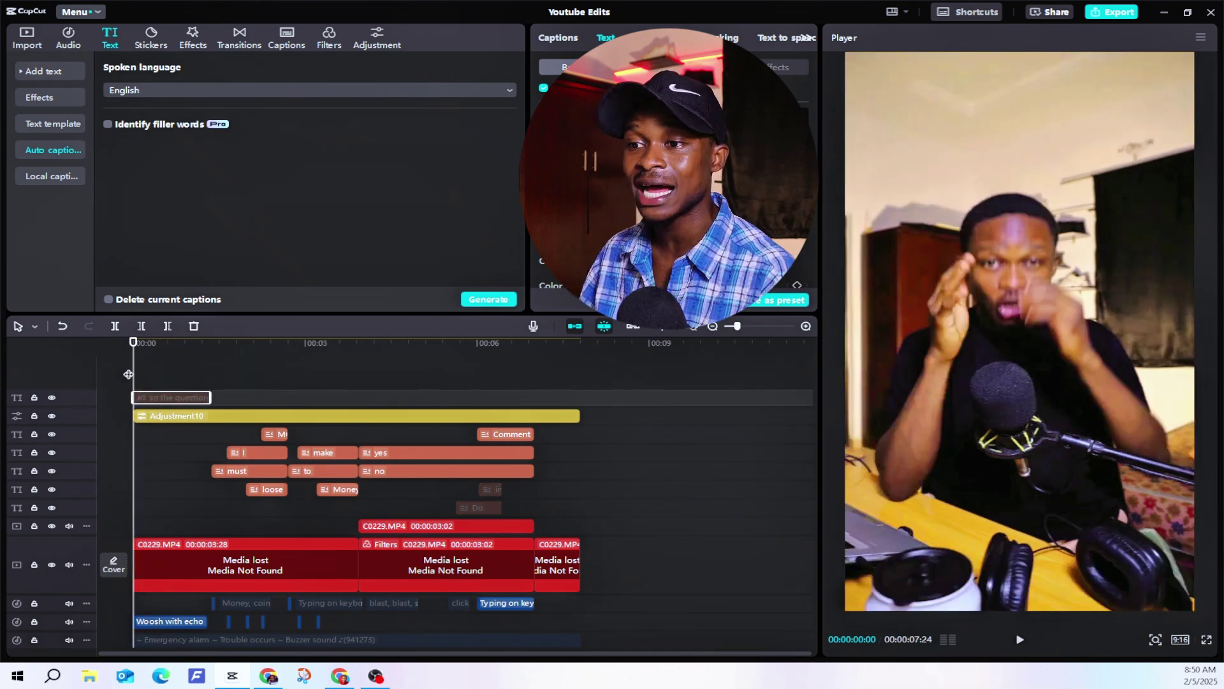
pyautogui.click(220, 417)
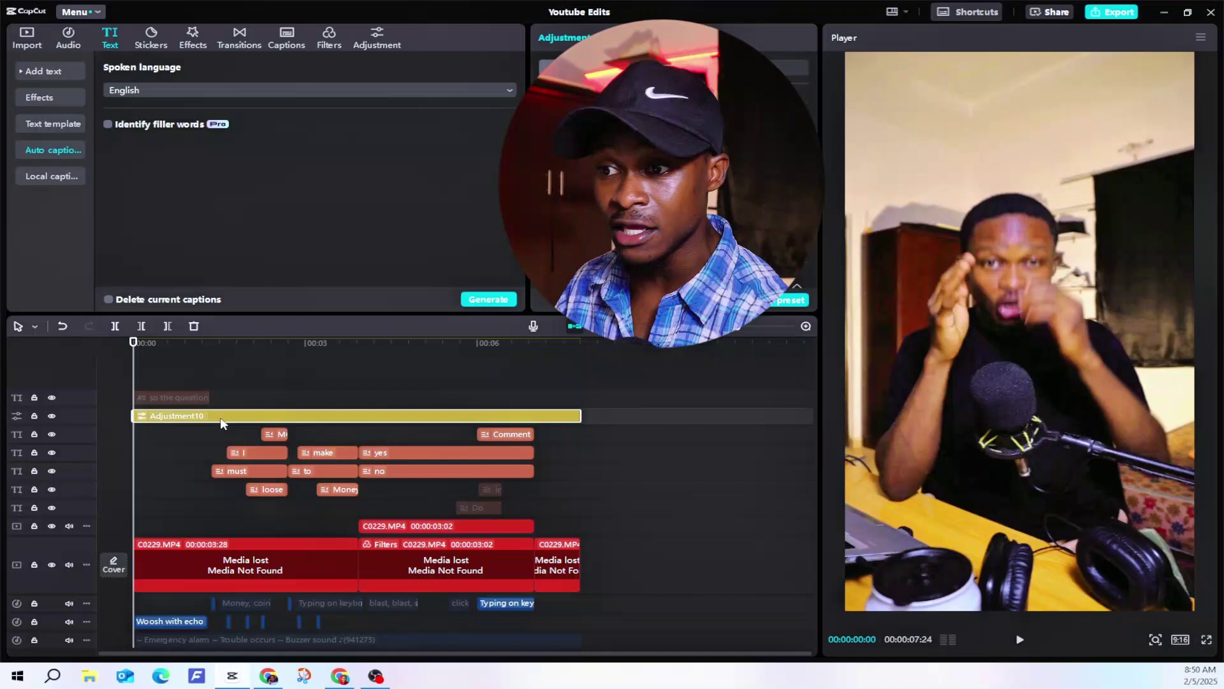
pyautogui.click(220, 417)
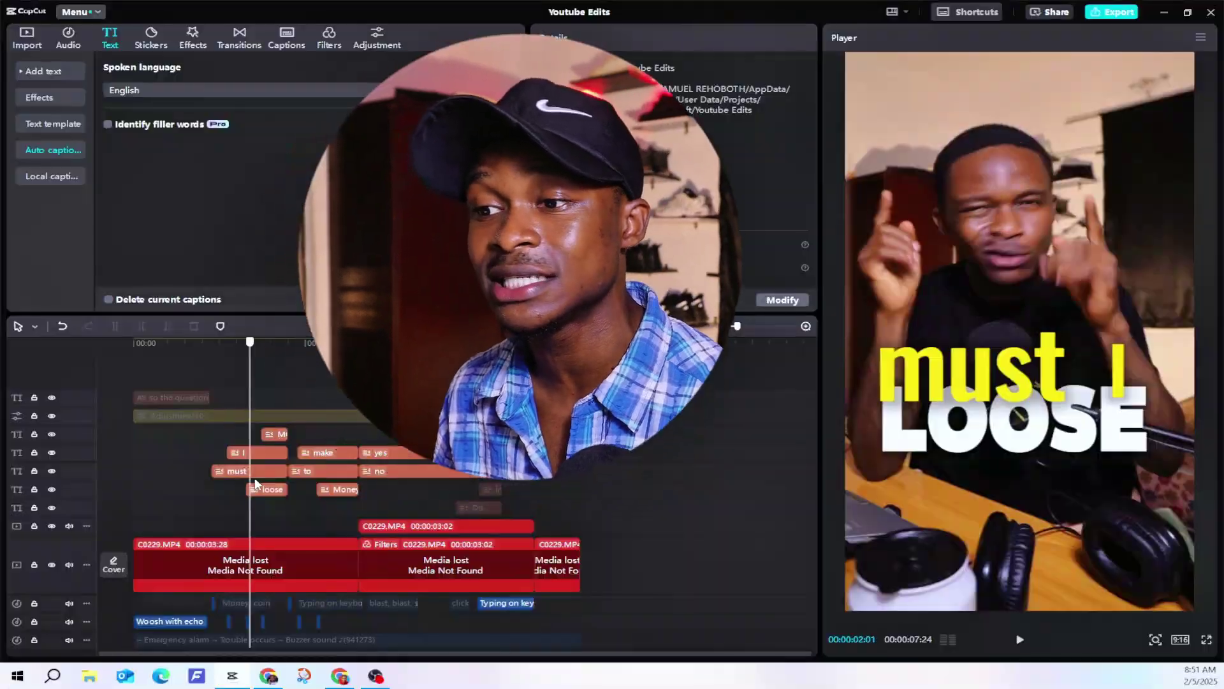
# Delete all the enabled word captions from the timeline, from "must" through "Comment".
pyautogui.moveTo(255, 480); pyautogui.dragTo(277, 470)
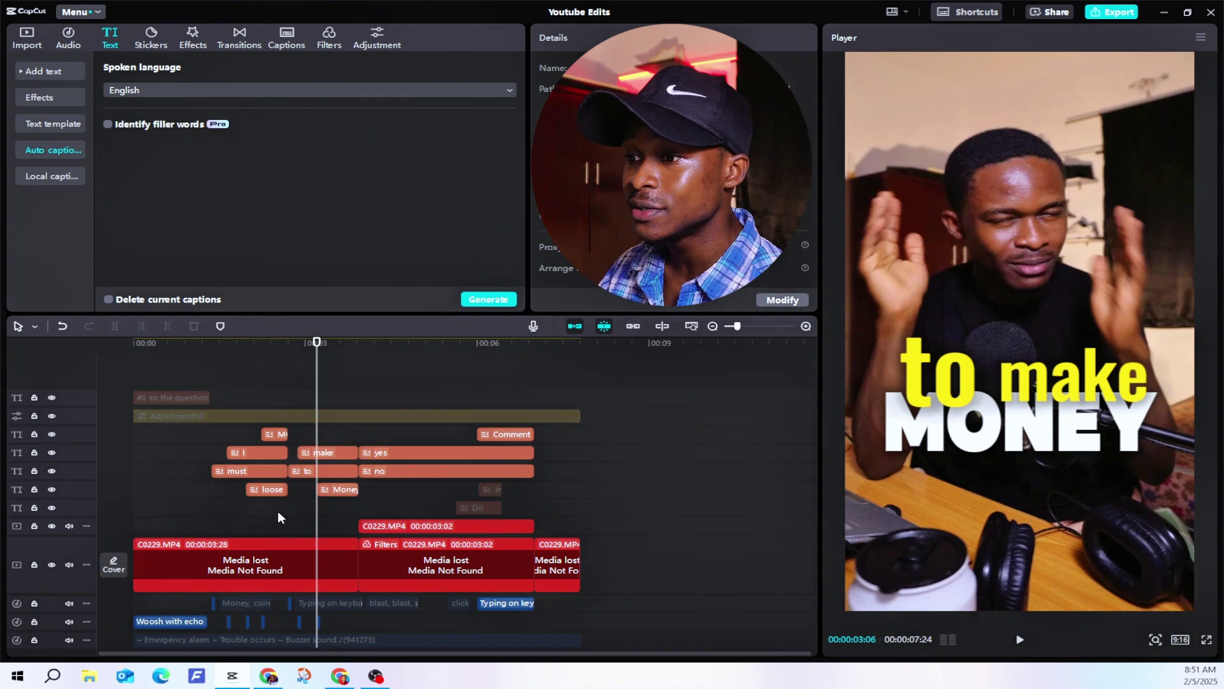
pyautogui.click(278, 511)
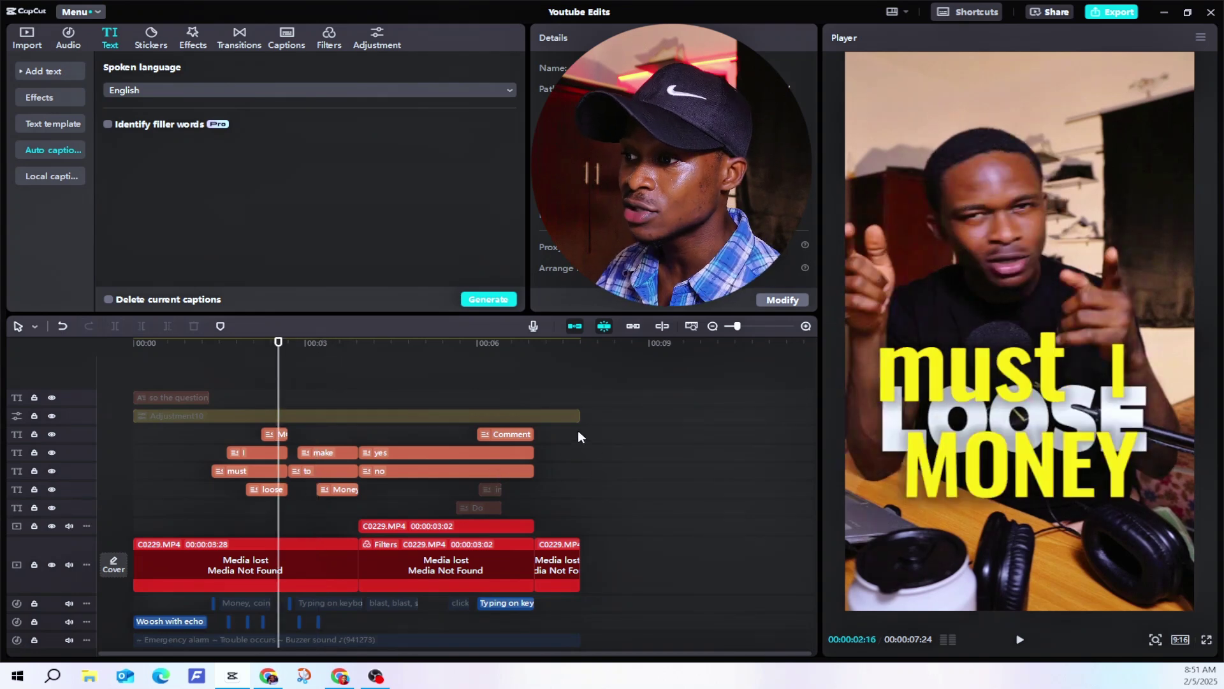
pyautogui.click(244, 490)
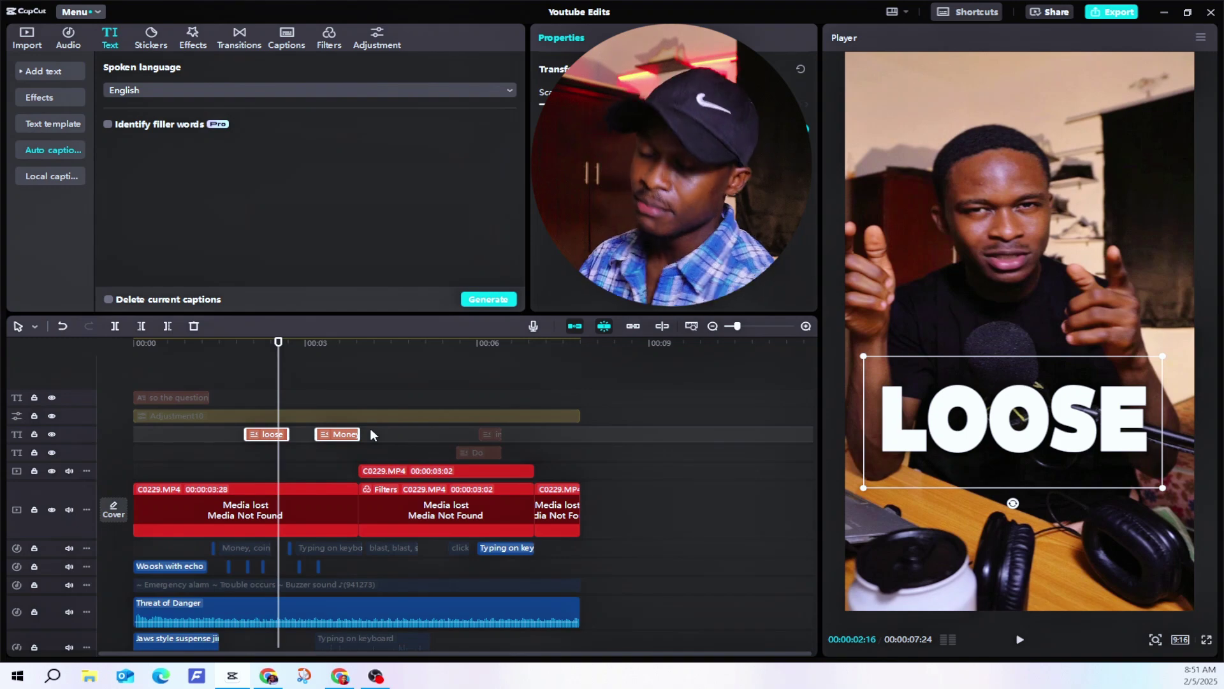
pyautogui.press('Delete')
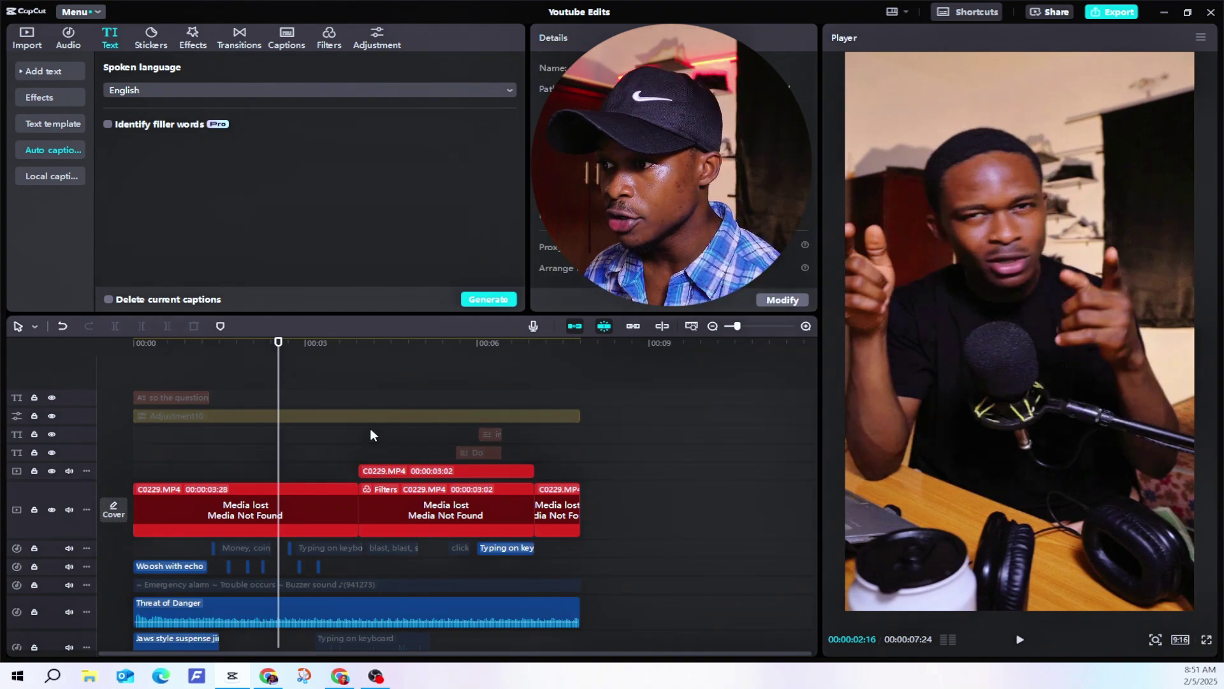
# Enable the "Do" and "immediately" captions and paste copies of both at 00:00:01:05.
pyautogui.click(478, 375)
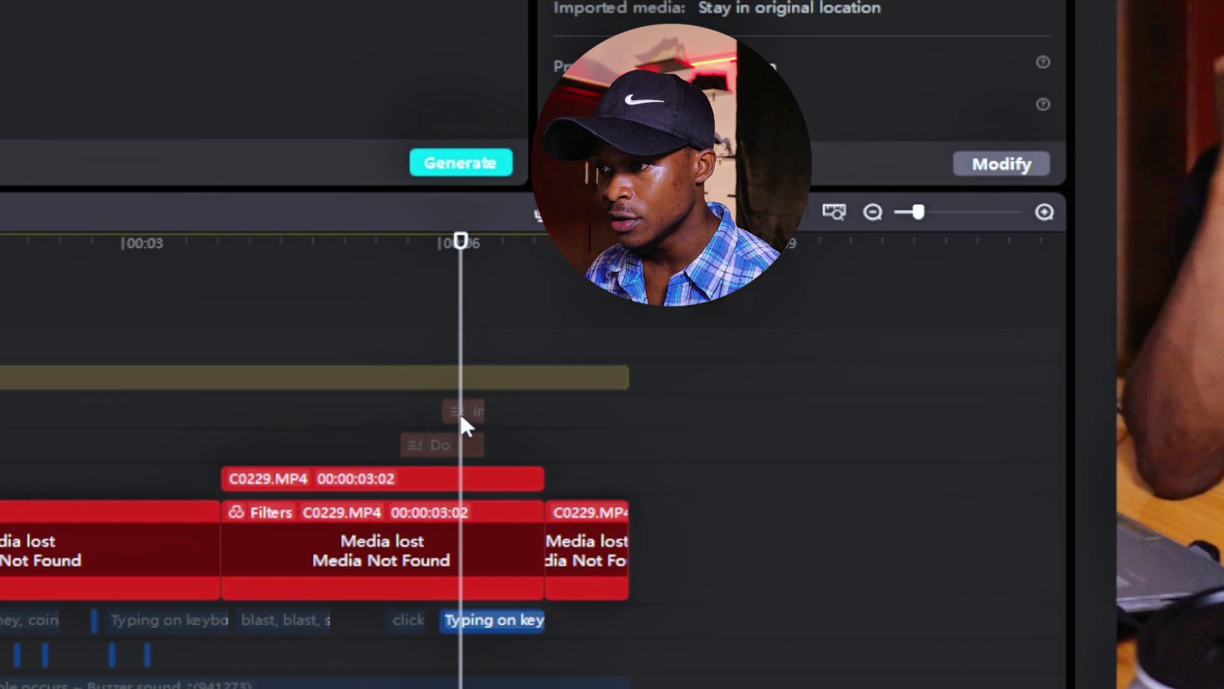
pyautogui.click(463, 413)
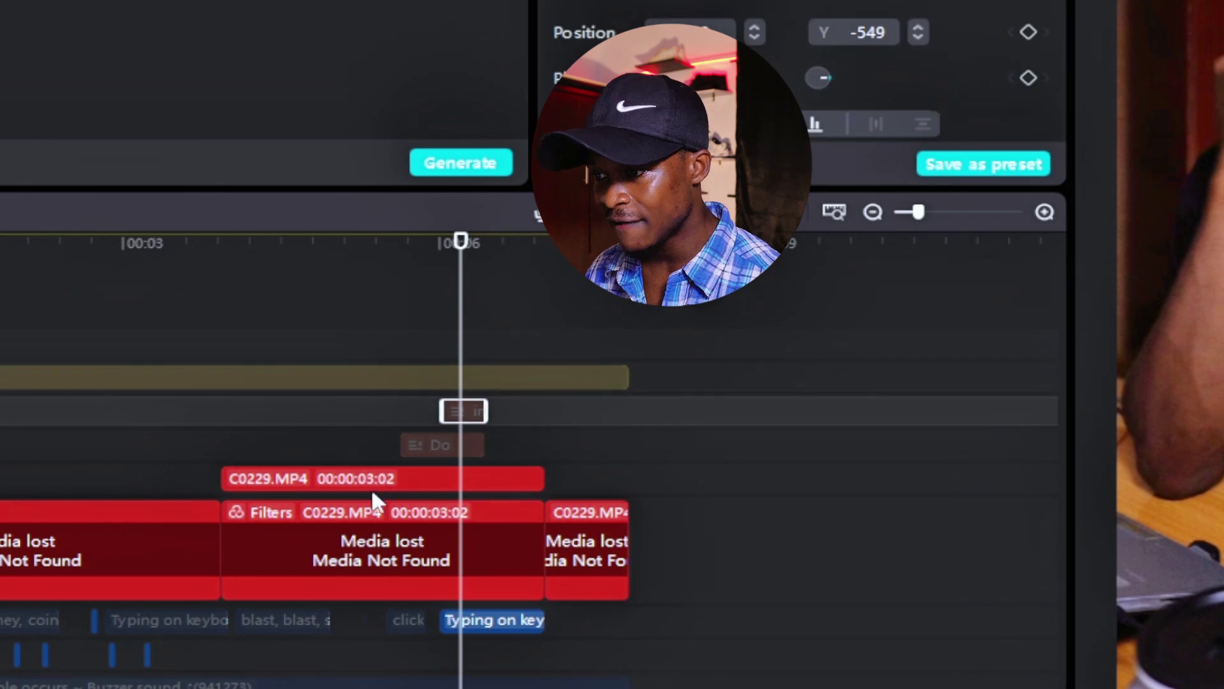
pyautogui.keyDown('ctrl'); pyautogui.click(432, 450); pyautogui.keyUp('ctrl')
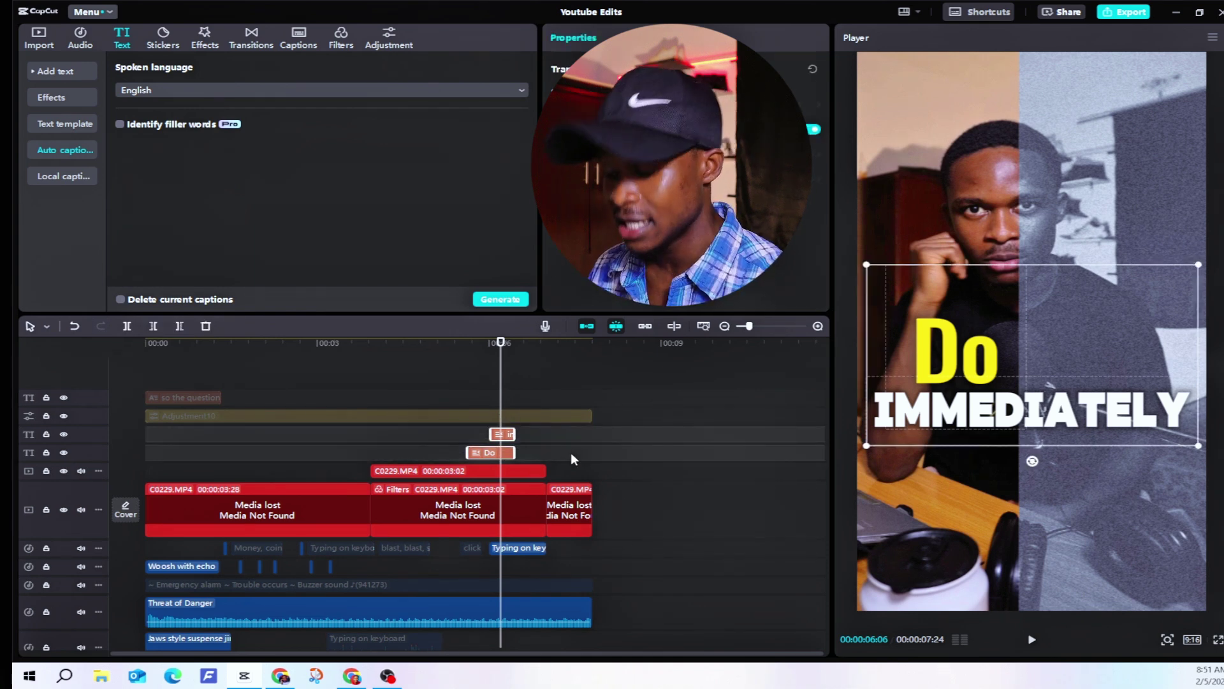
pyautogui.click(211, 449)
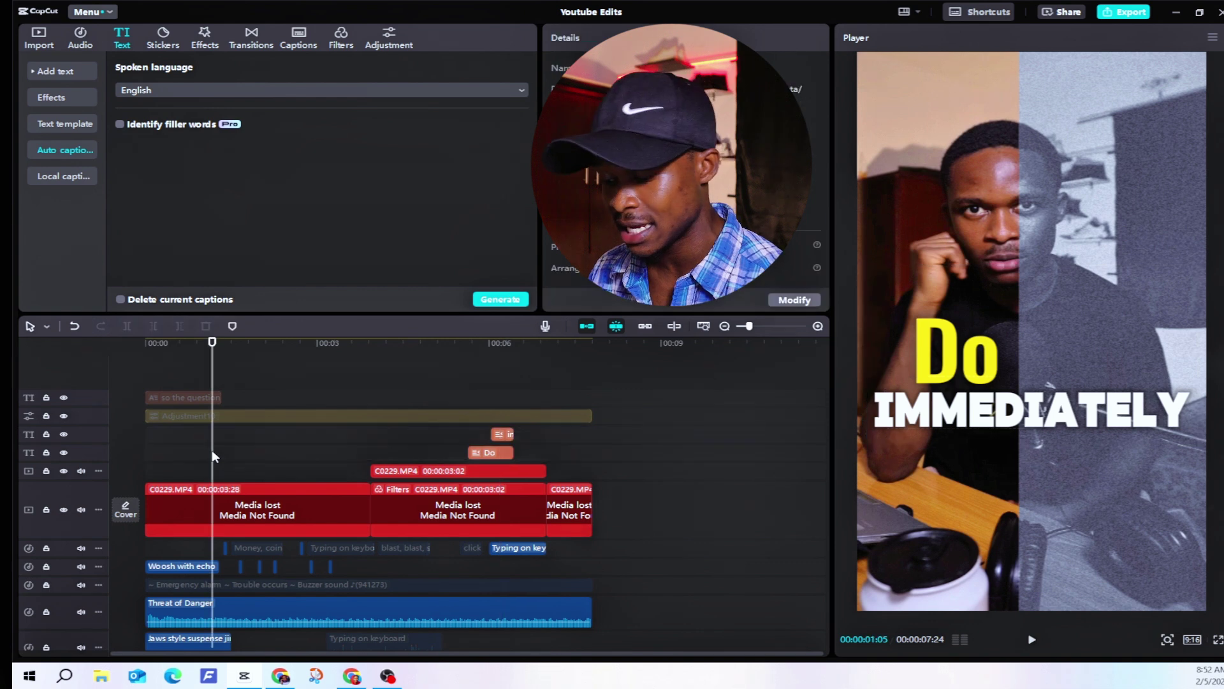
pyautogui.hotkey('ctrl', 'v')
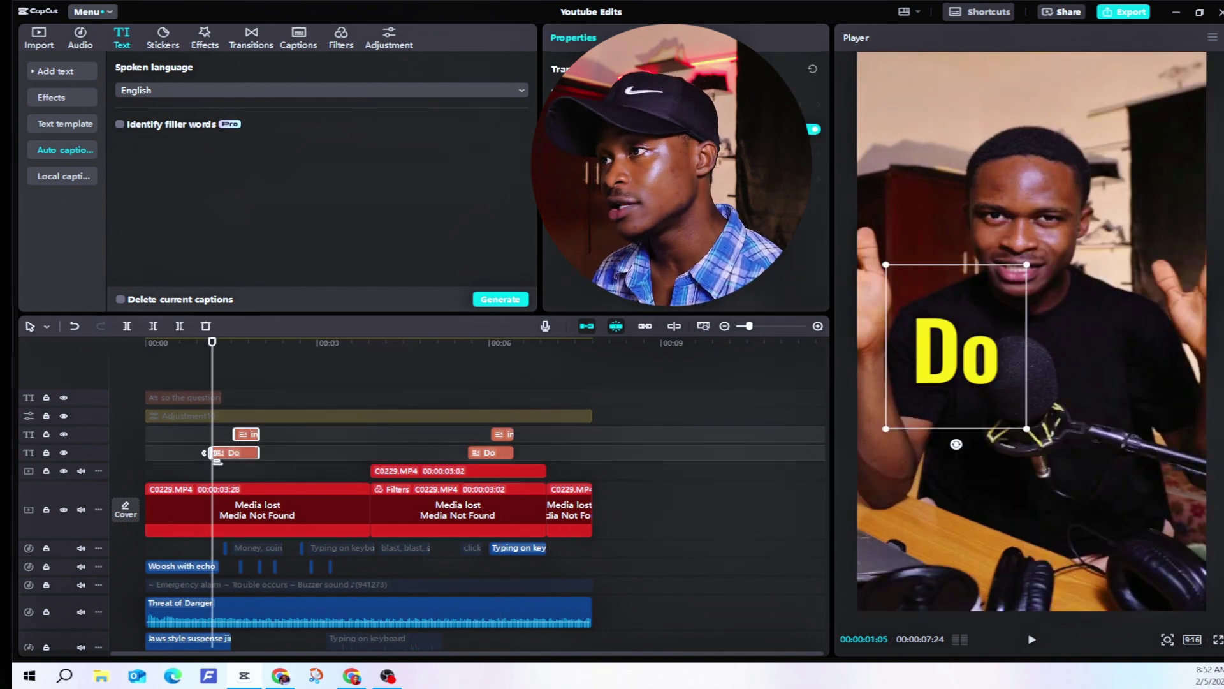
# Change the pasted "Do" caption to "hallo" and shift it slightly to the right in the frame.
pyautogui.click(231, 454)
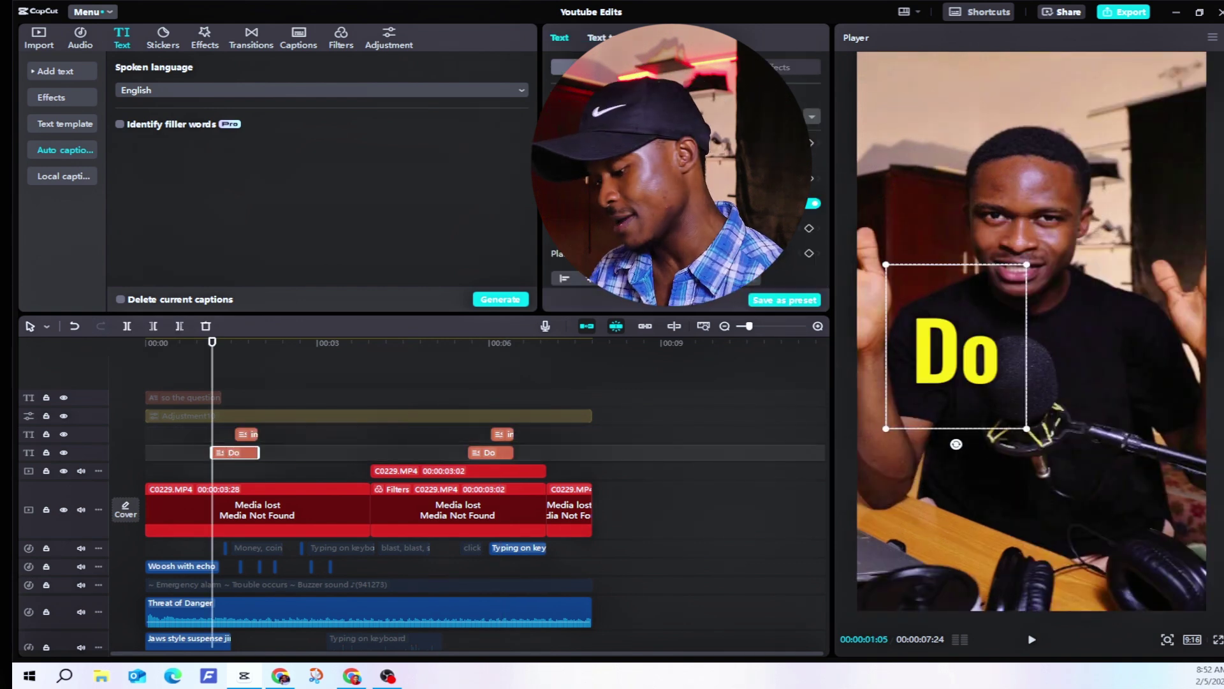
pyautogui.write('hall')
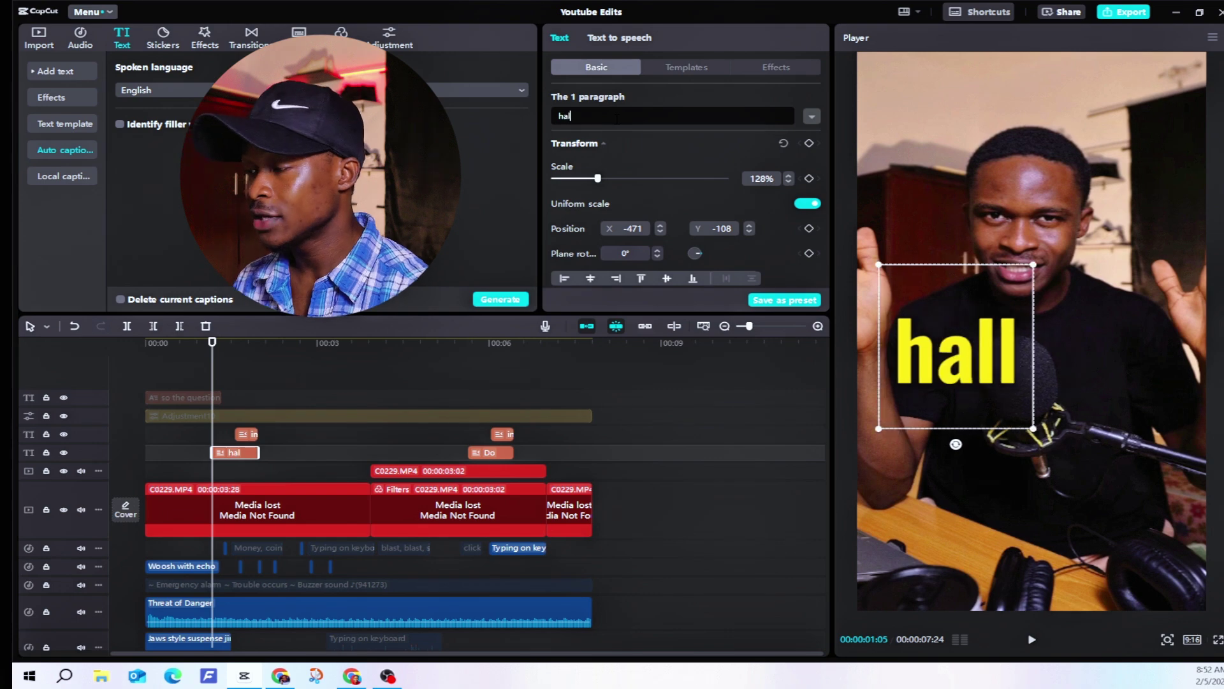
pyautogui.write('o')
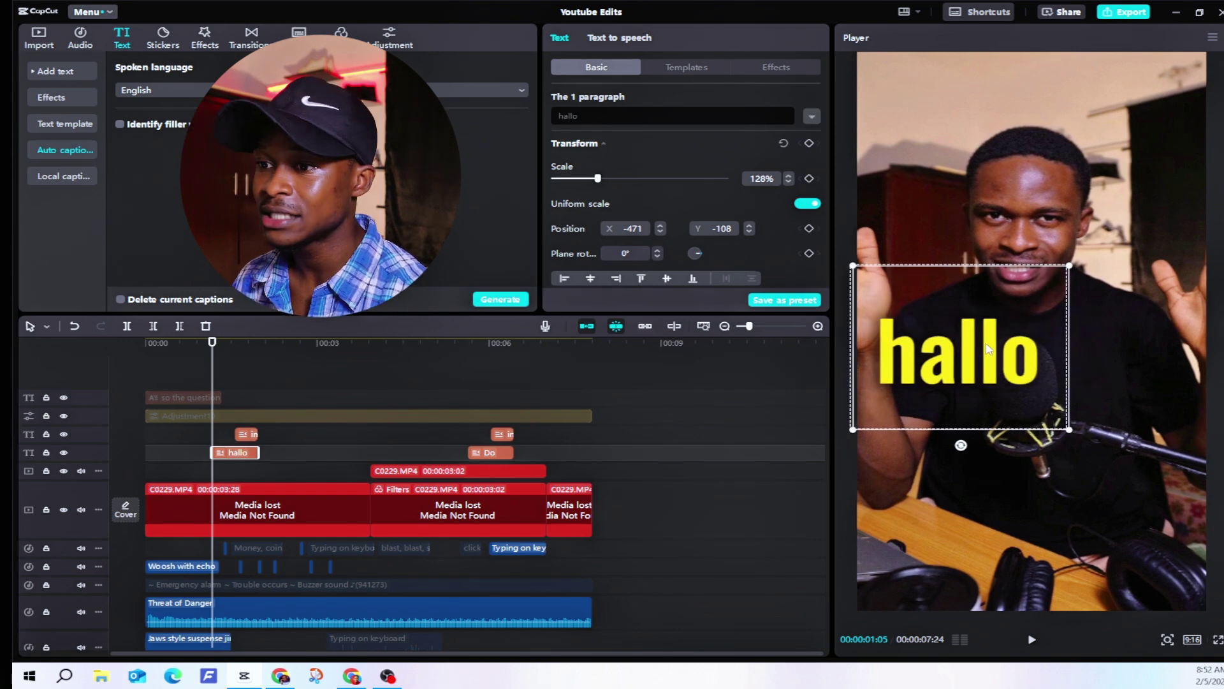
pyautogui.moveTo(987, 349); pyautogui.dragTo(1002, 351)
# Replace the text of the pasted "immediately" caption with "guys".
pyautogui.click(248, 400)
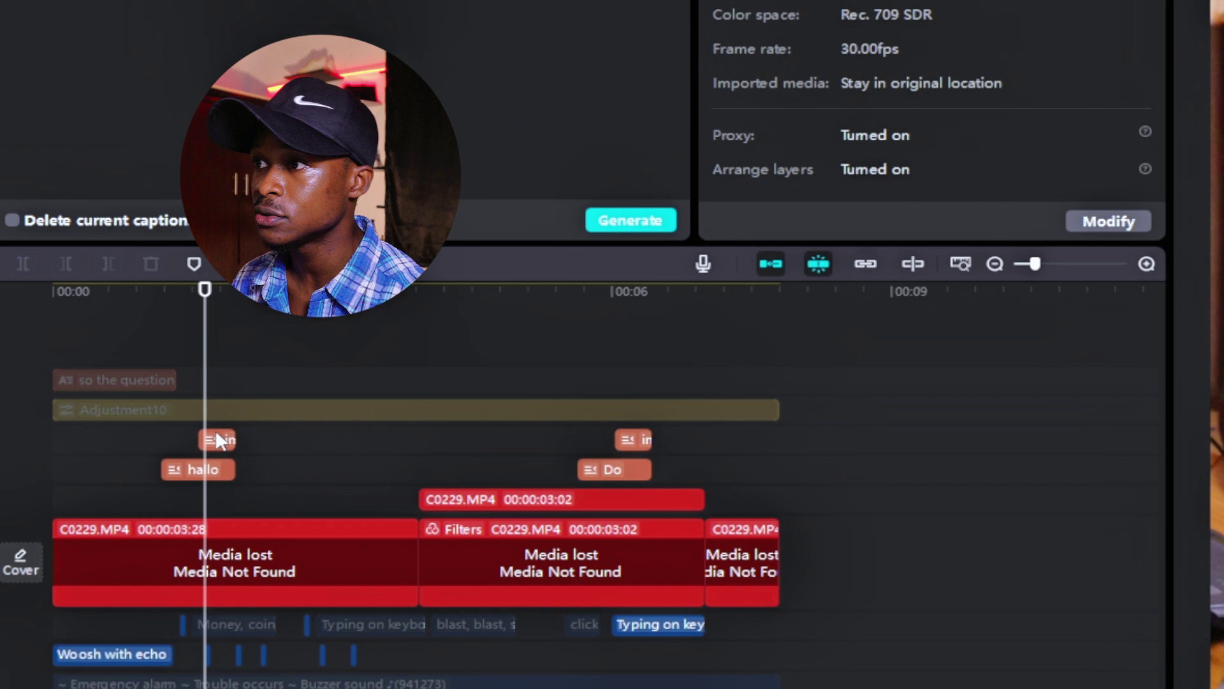
pyautogui.click(217, 436)
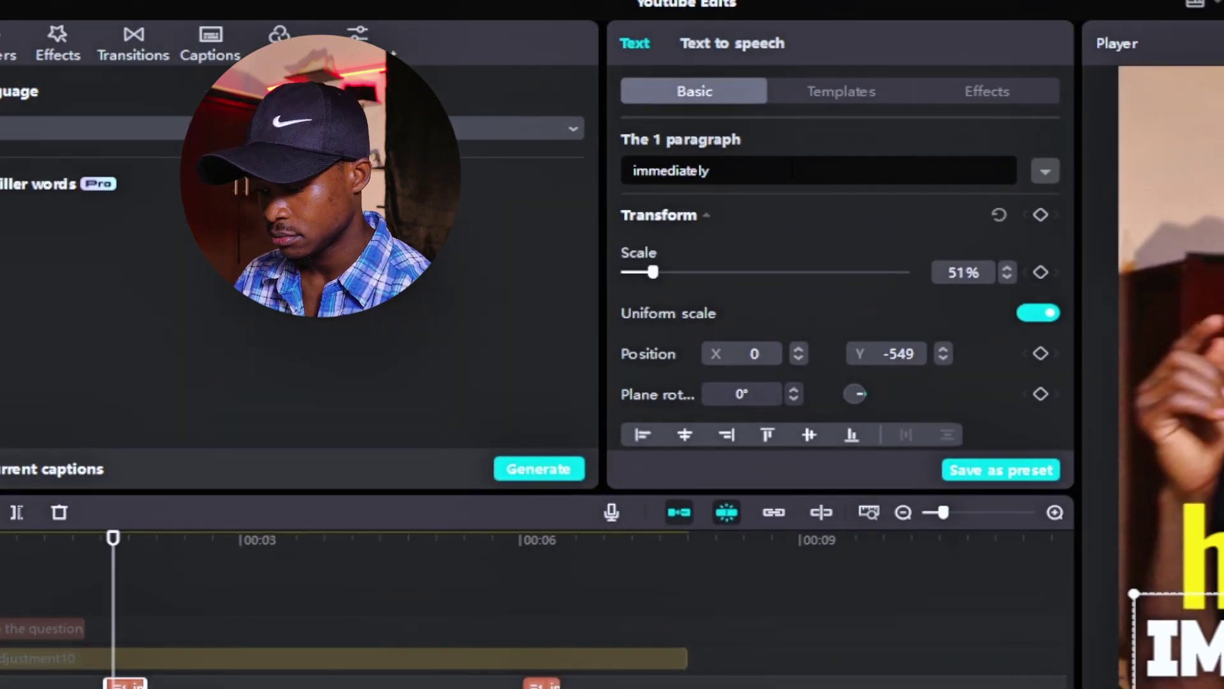
pyautogui.doubleClick(820, 165)
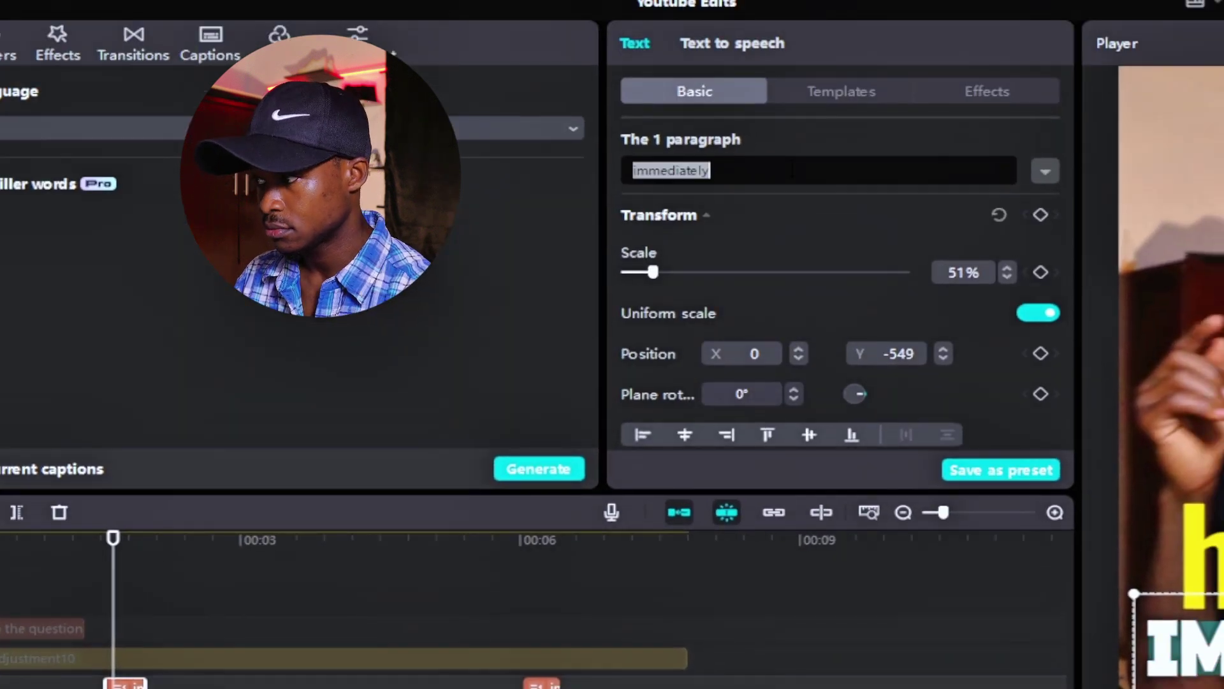
pyautogui.write('guys')
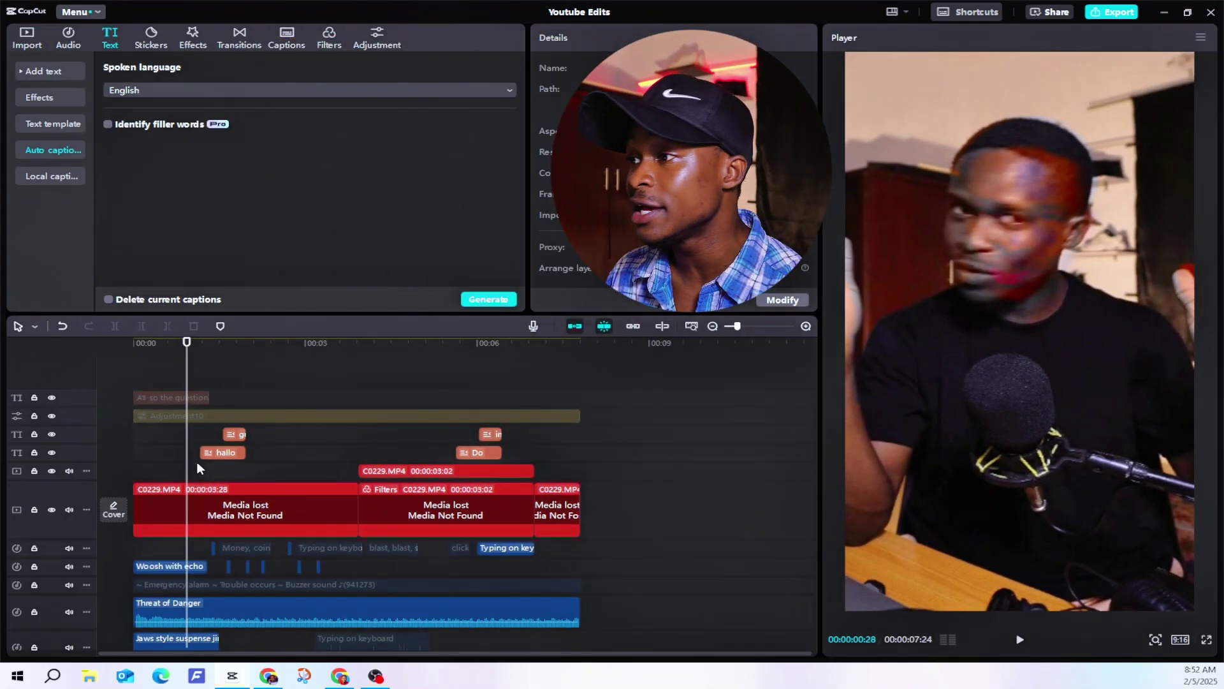
# Browse the text effects and the text template libraries.
pyautogui.click(657, 326)
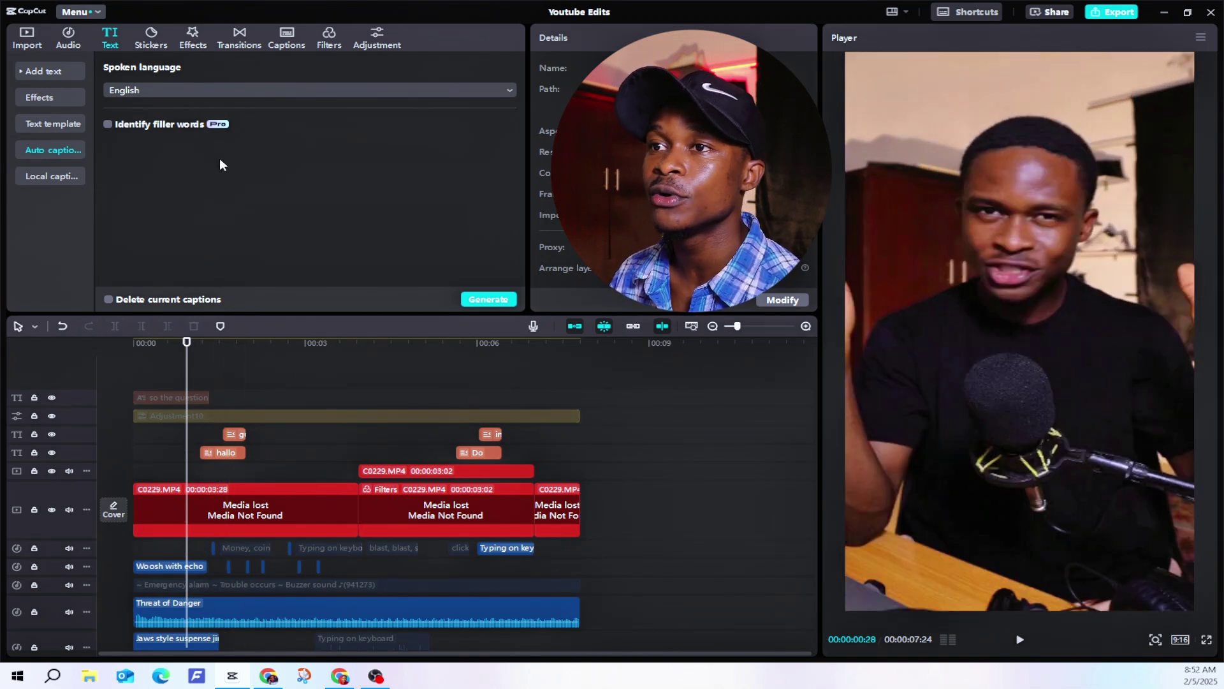
pyautogui.click(47, 98)
pyautogui.click(31, 123)
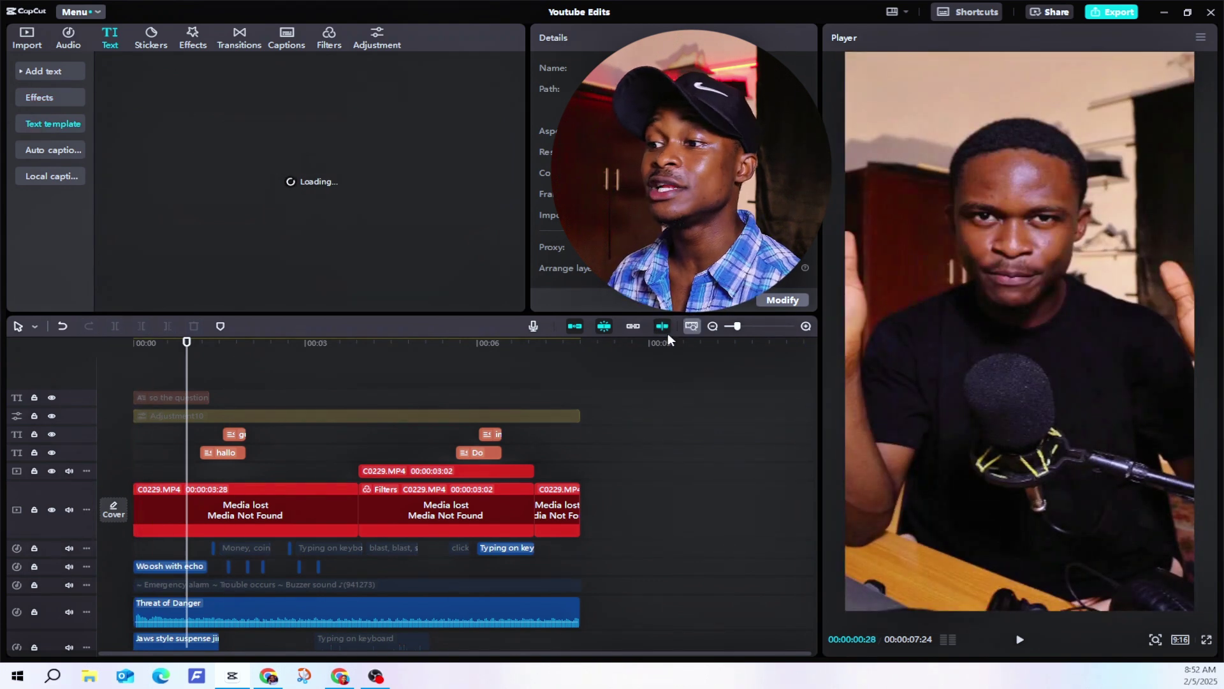
pyautogui.click(665, 326)
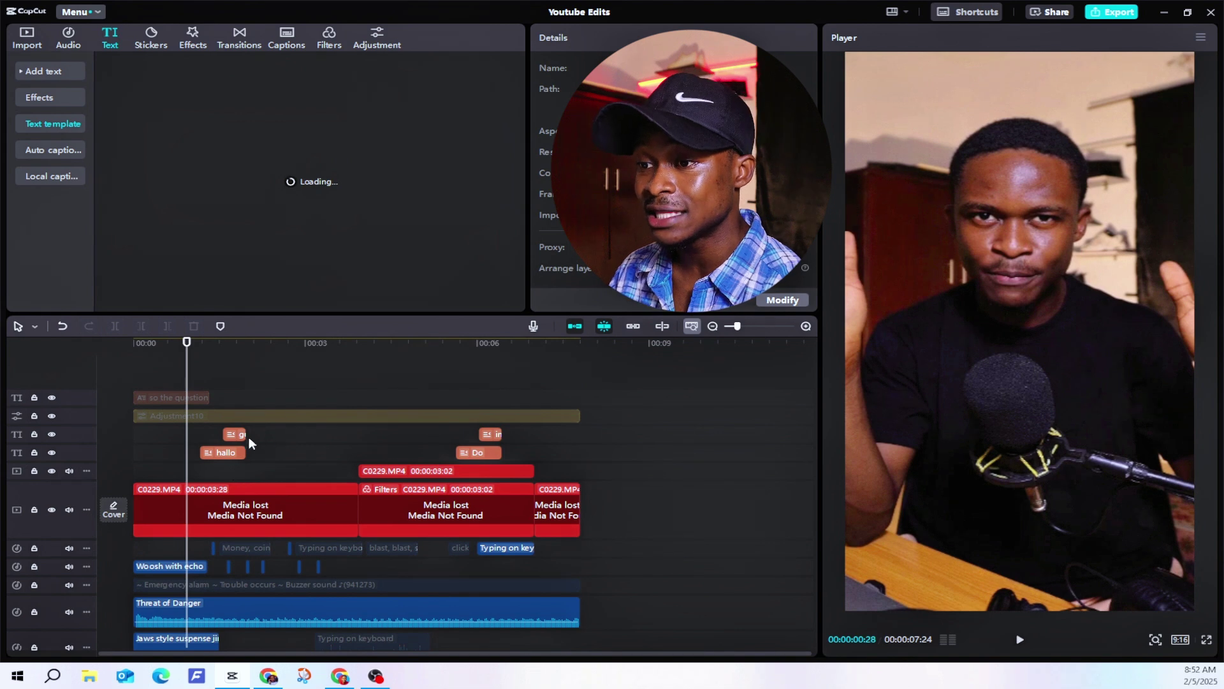
# Delete the "hallo" and "guys" captions and disable the original "Do" and "immediately" captions.
pyautogui.moveTo(265, 433); pyautogui.dragTo(196, 460)
pyautogui.press('Delete')
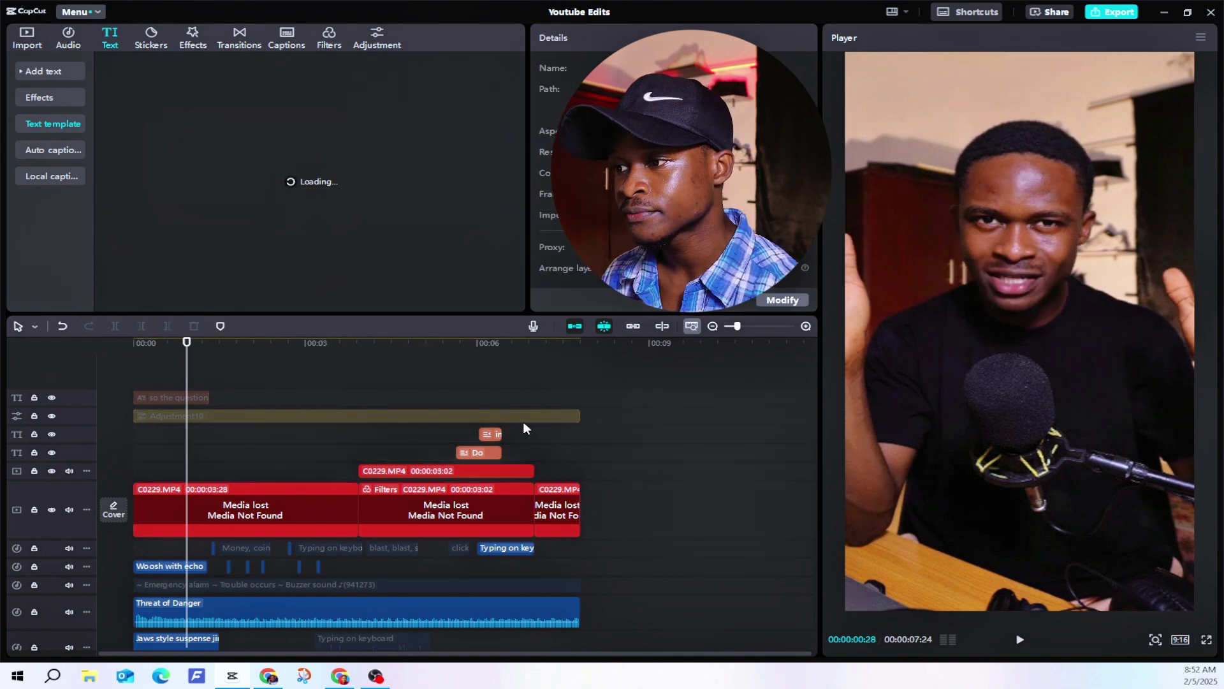
pyautogui.moveTo(523, 423); pyautogui.dragTo(445, 446)
pyautogui.press('v')
pyautogui.click(155, 389)
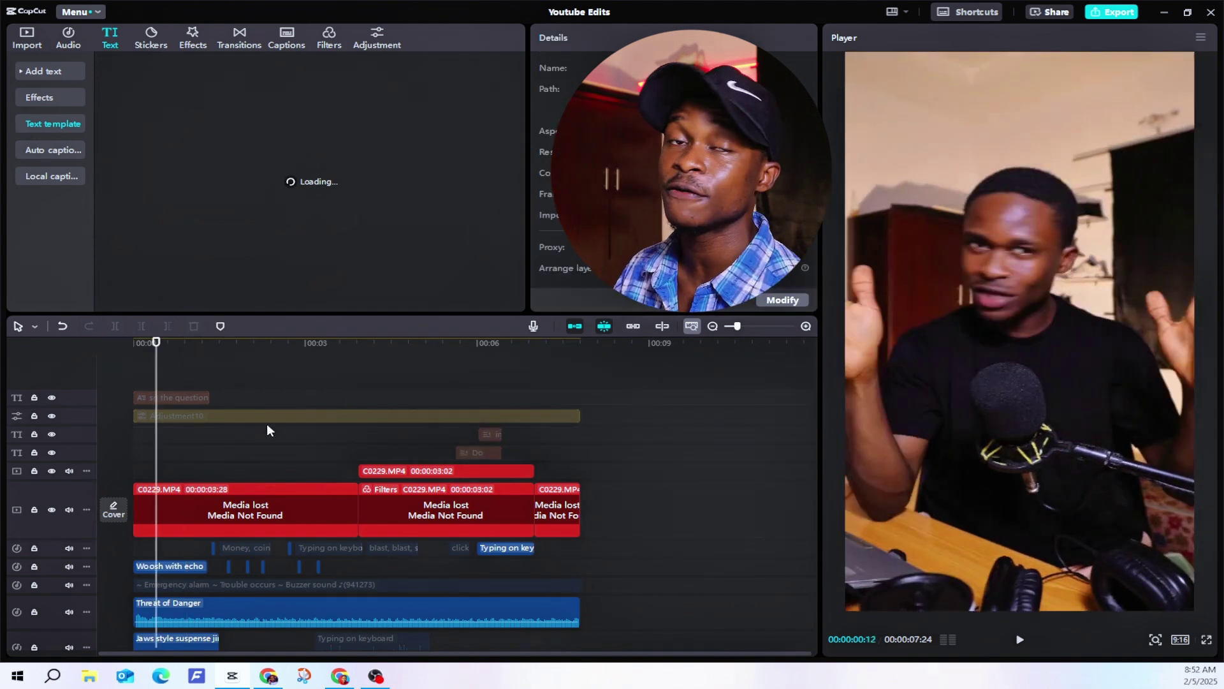
pyautogui.click(285, 420)
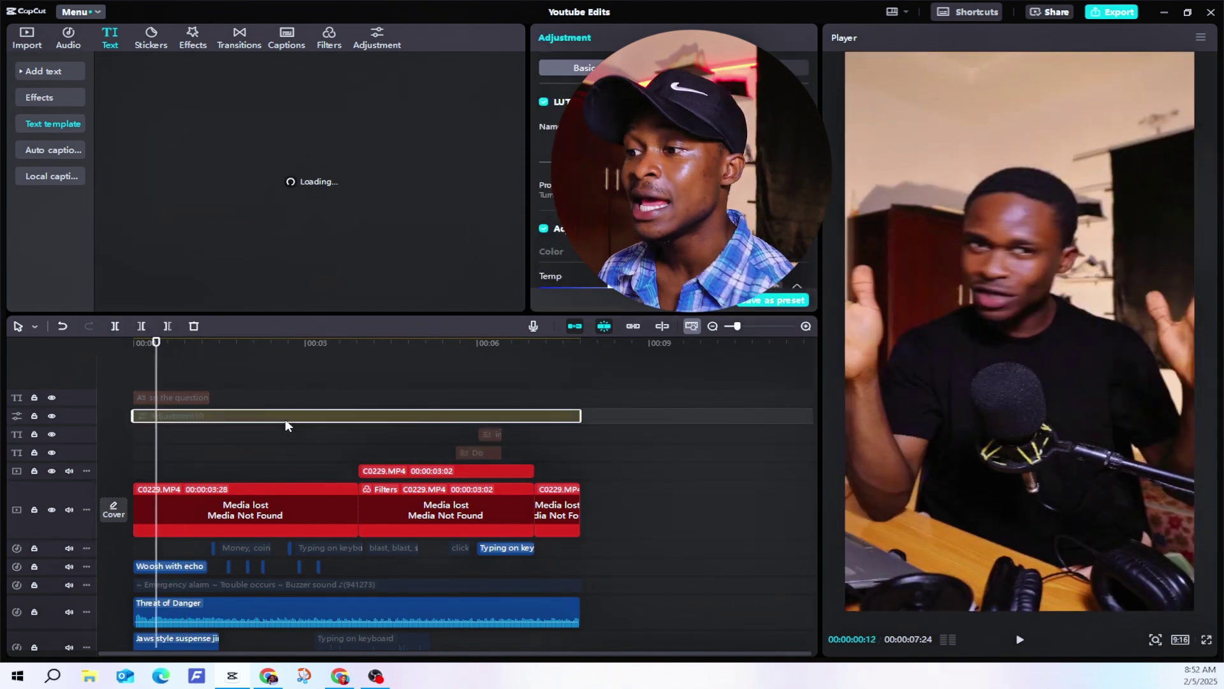
# Try deleting the filtered C0229.MP4 clip on the main track beneath the split-screen overlay, and undo the deletion.
pyautogui.click(486, 375)
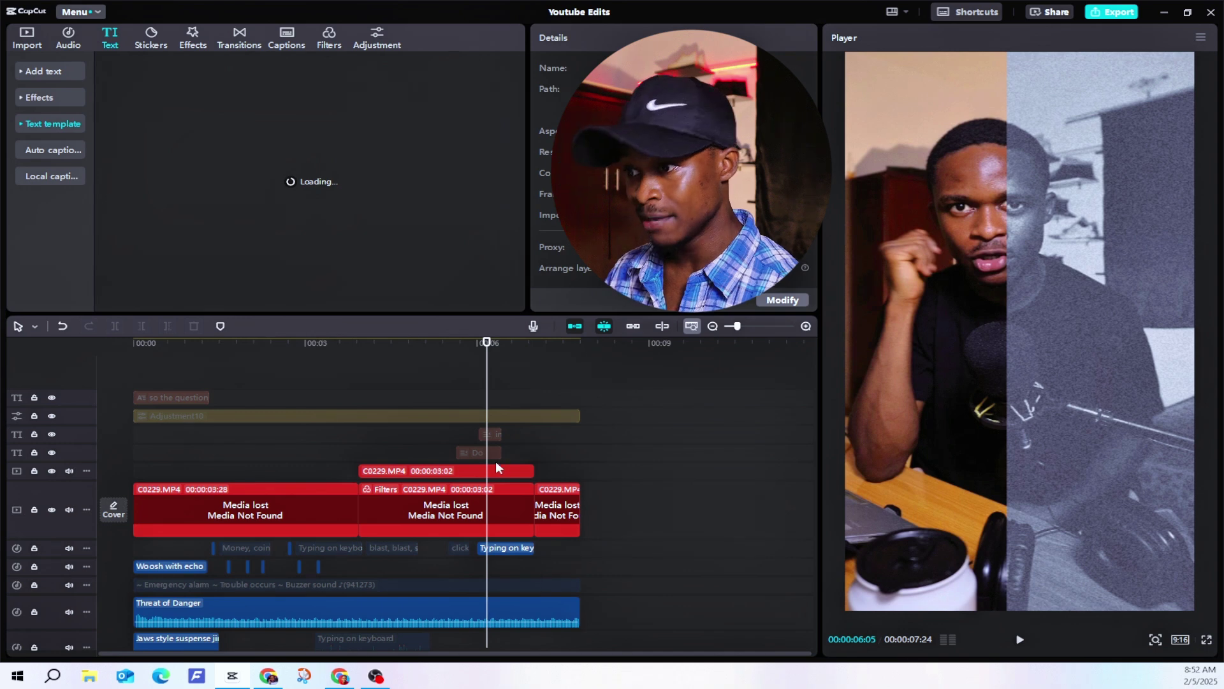
pyautogui.click(514, 472)
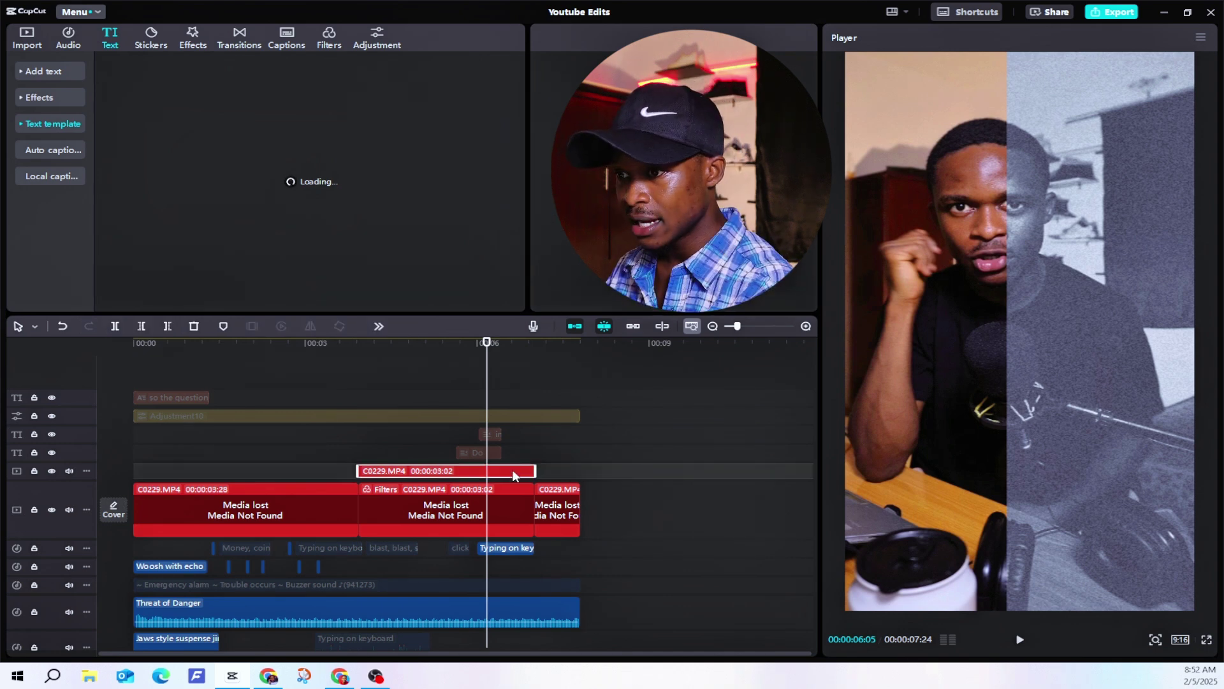
pyautogui.click(495, 529)
pyautogui.press('Delete')
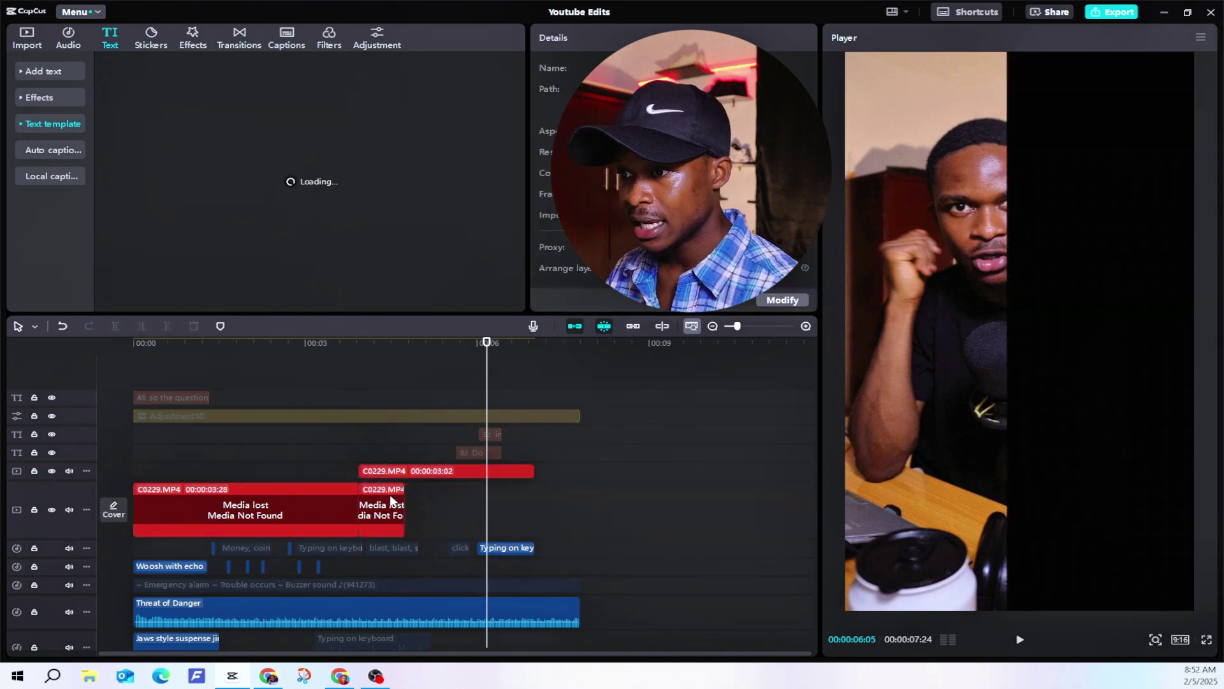
pyautogui.click(395, 472)
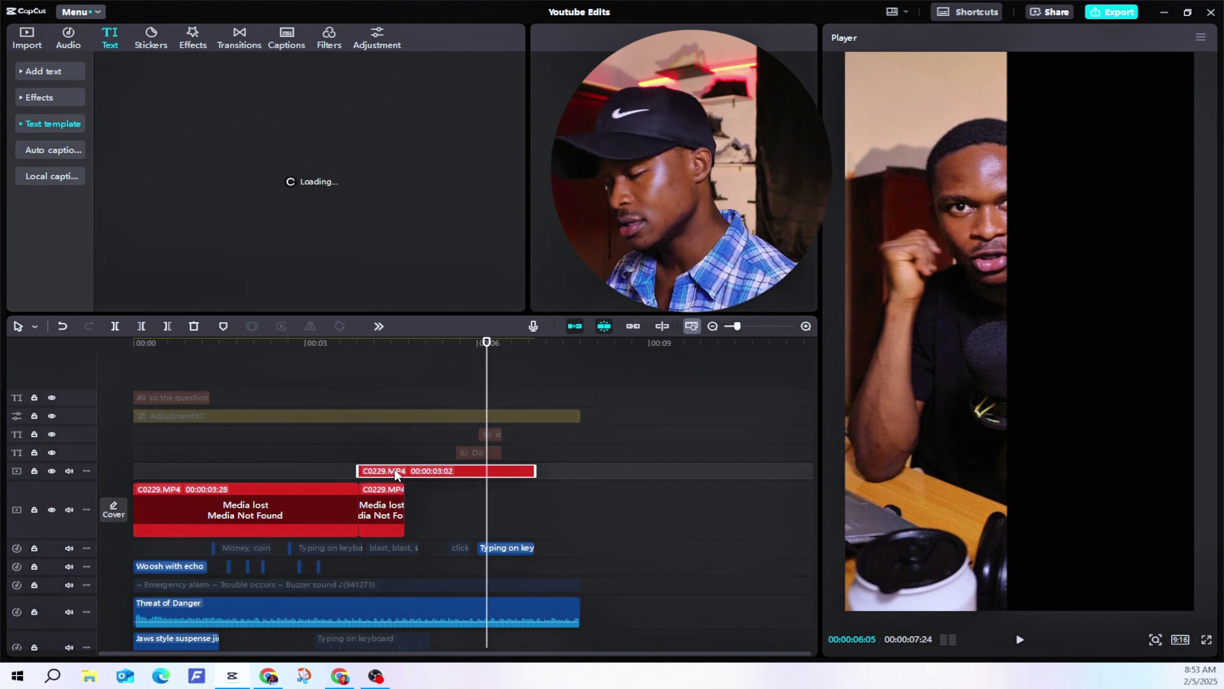
pyautogui.hotkey('ctrl', 'z')
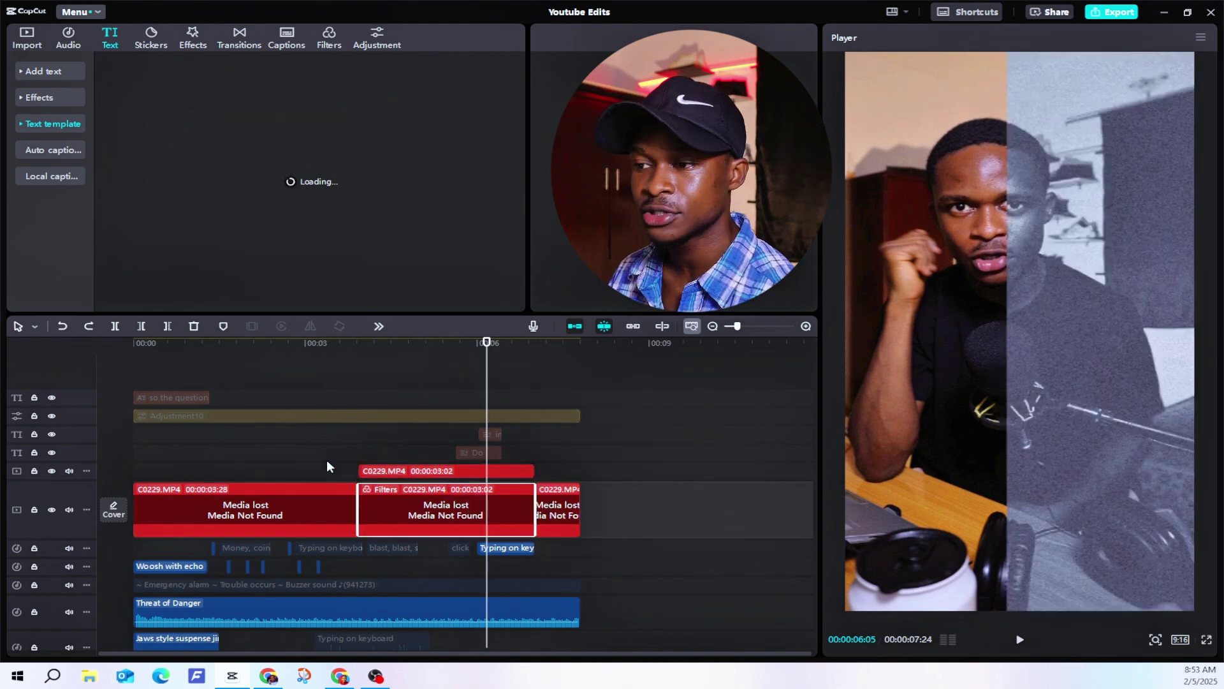
# Examine the stacked music and sound-effect tracks below the video clips, including the Threat of Danger track.
pyautogui.click(328, 462)
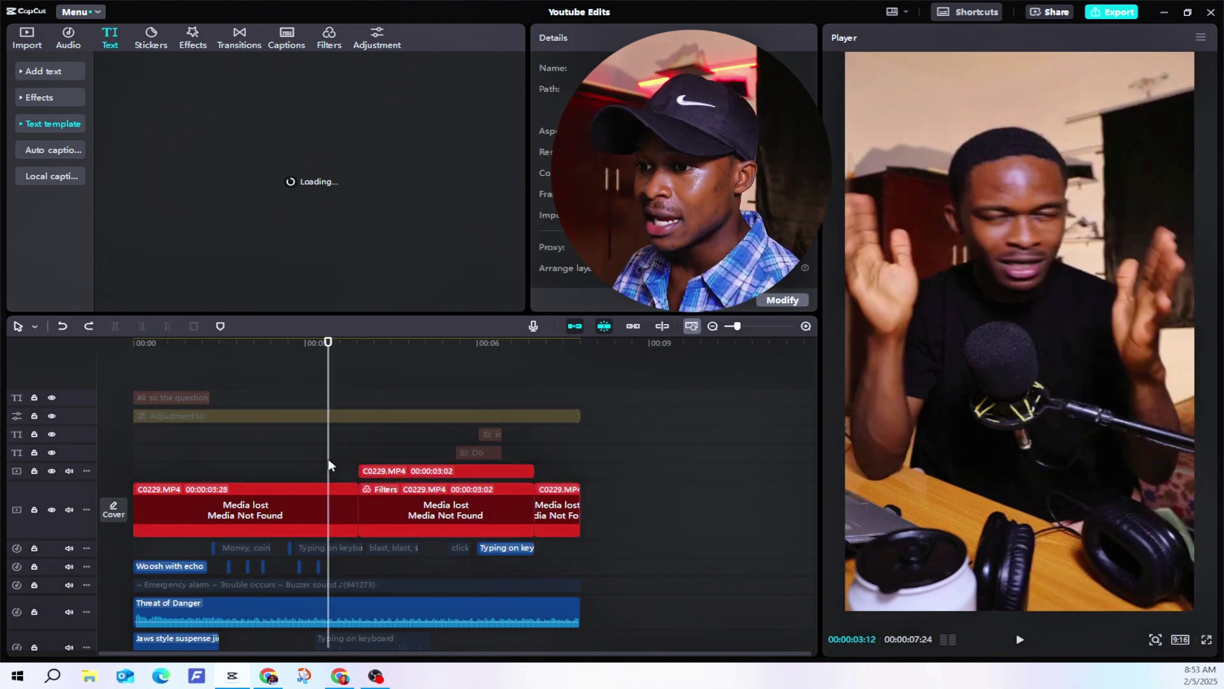
pyautogui.press('Home')
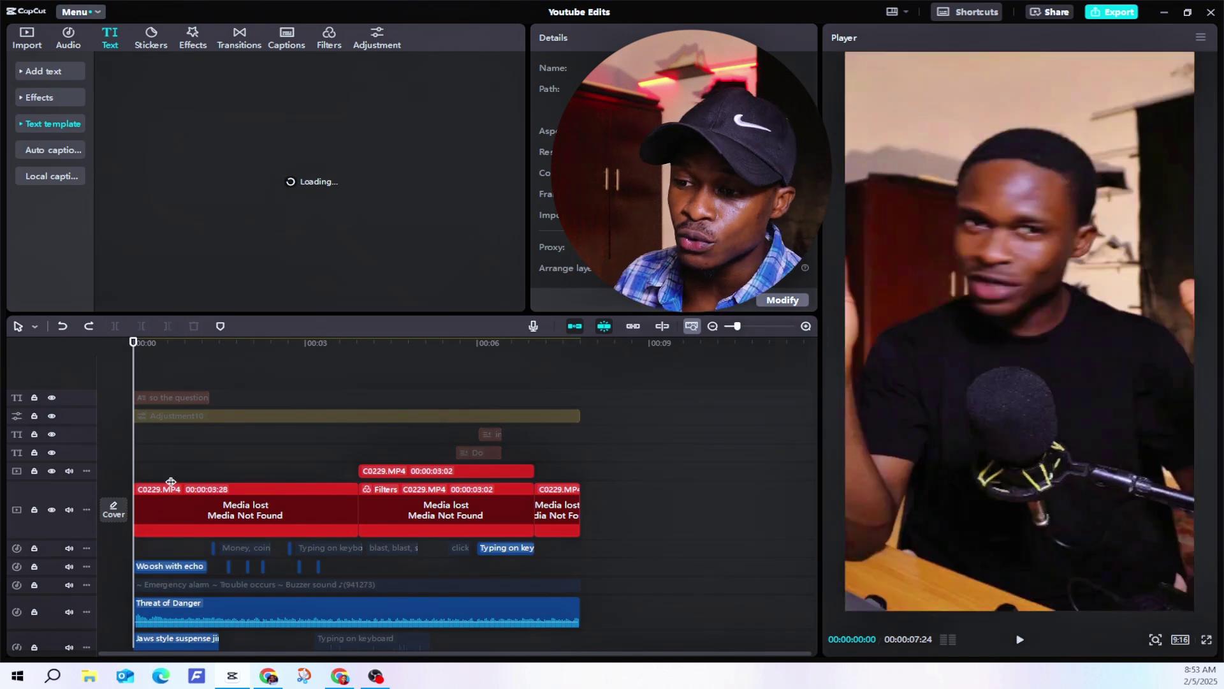
pyautogui.scroll(-2, 322, 535)
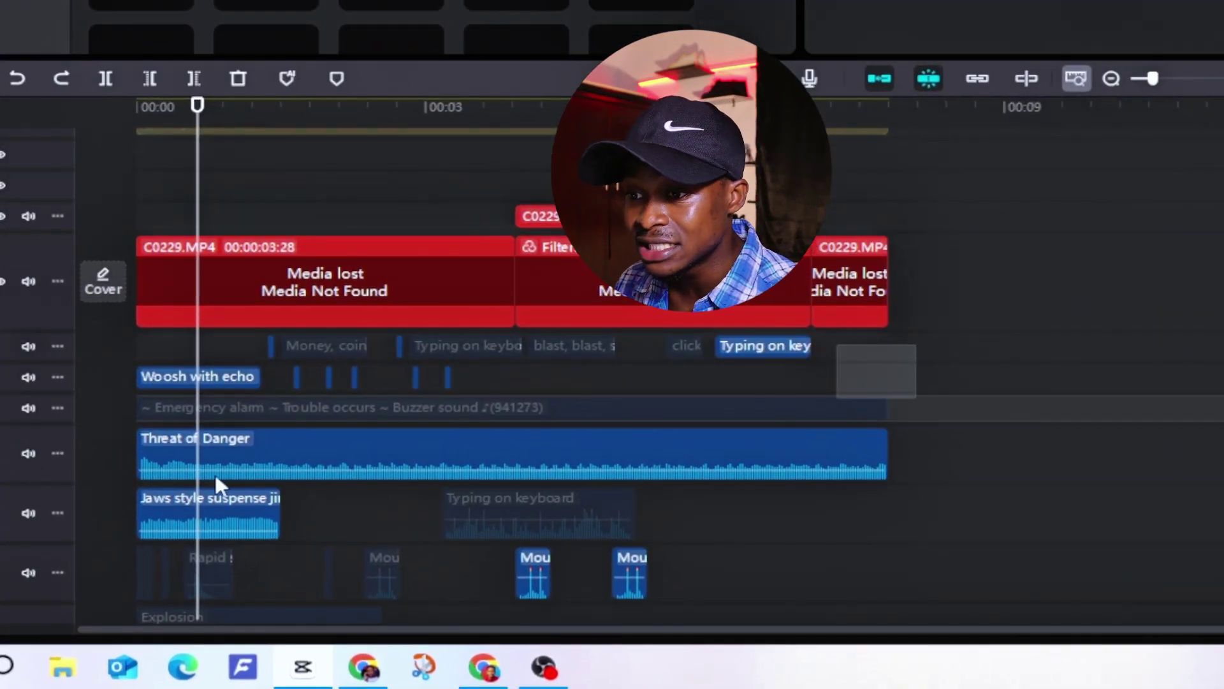
pyautogui.click(268, 468)
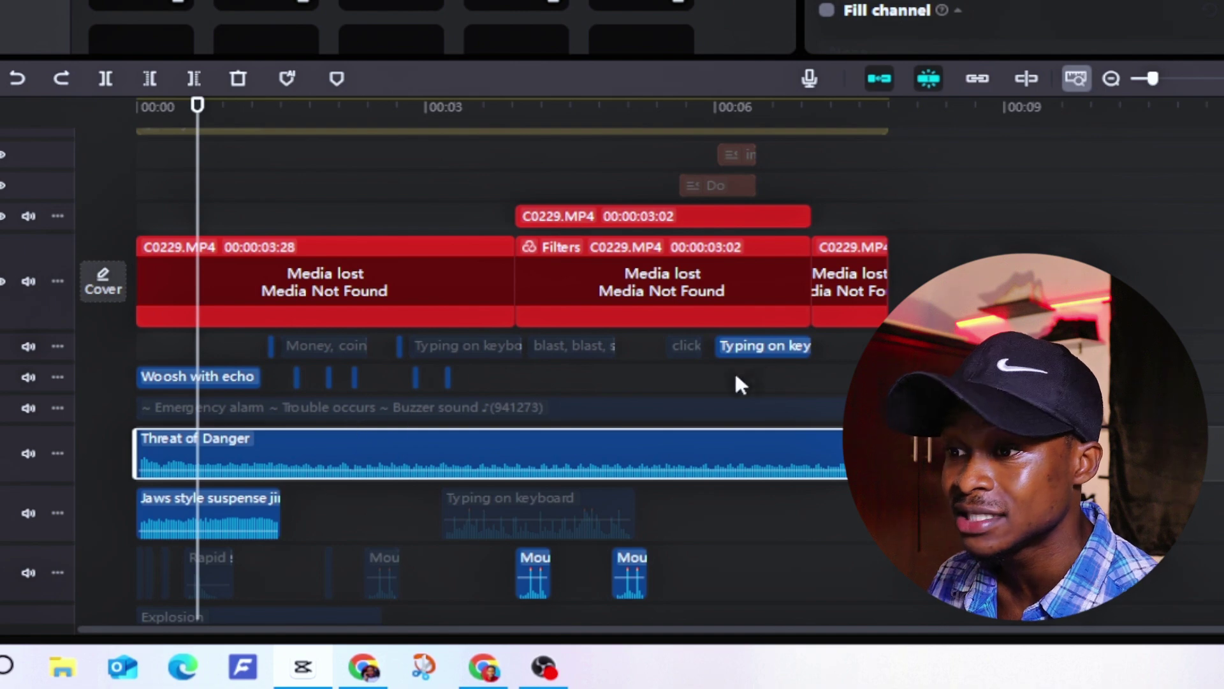
pyautogui.scroll(3, 485, 367)
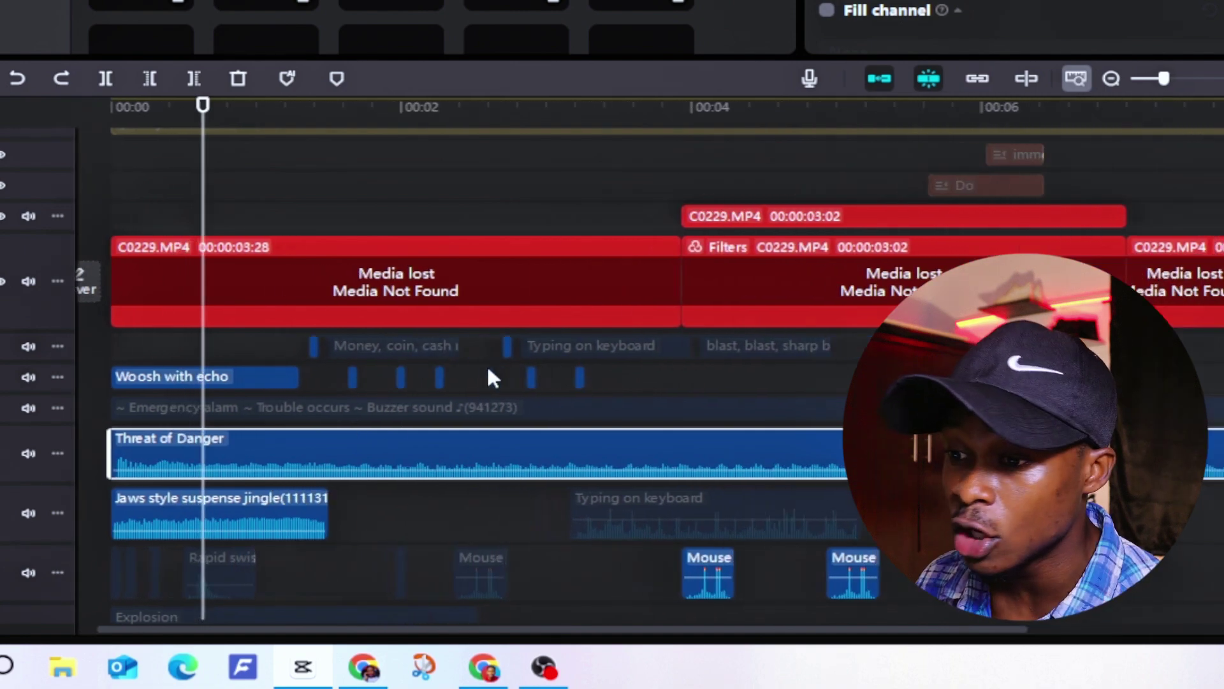
pyautogui.scroll(1, 489, 373)
pyautogui.scroll(-3, 490, 373)
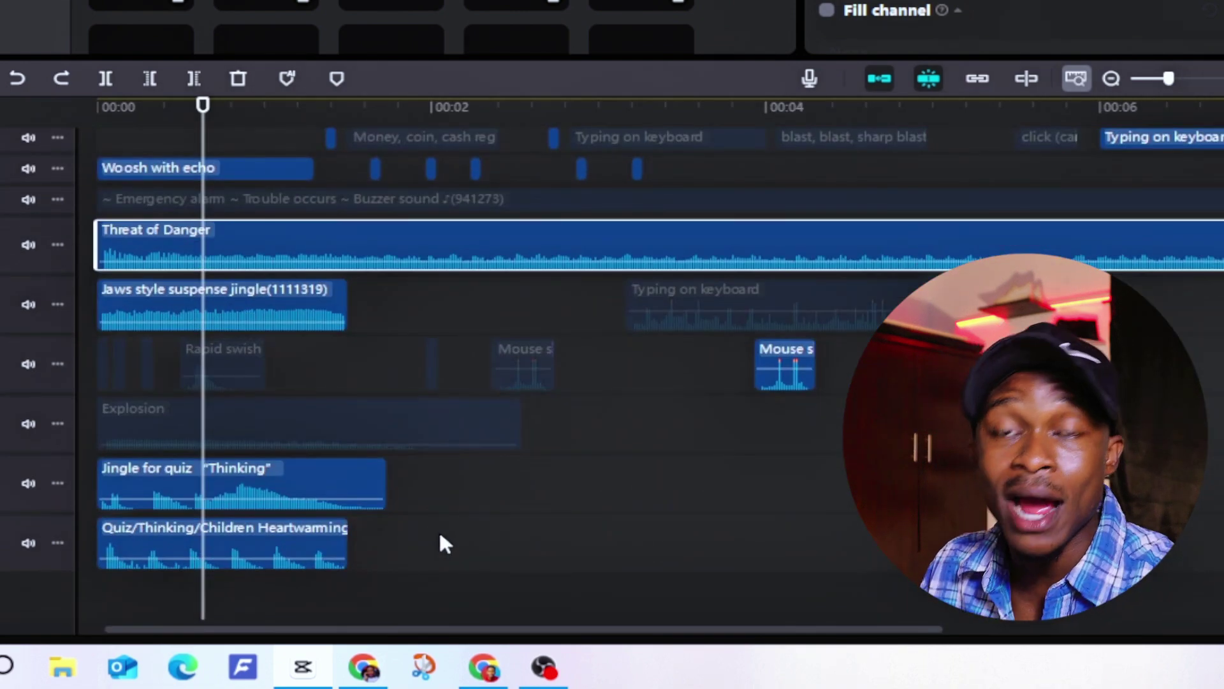
pyautogui.scroll(3, 441, 536)
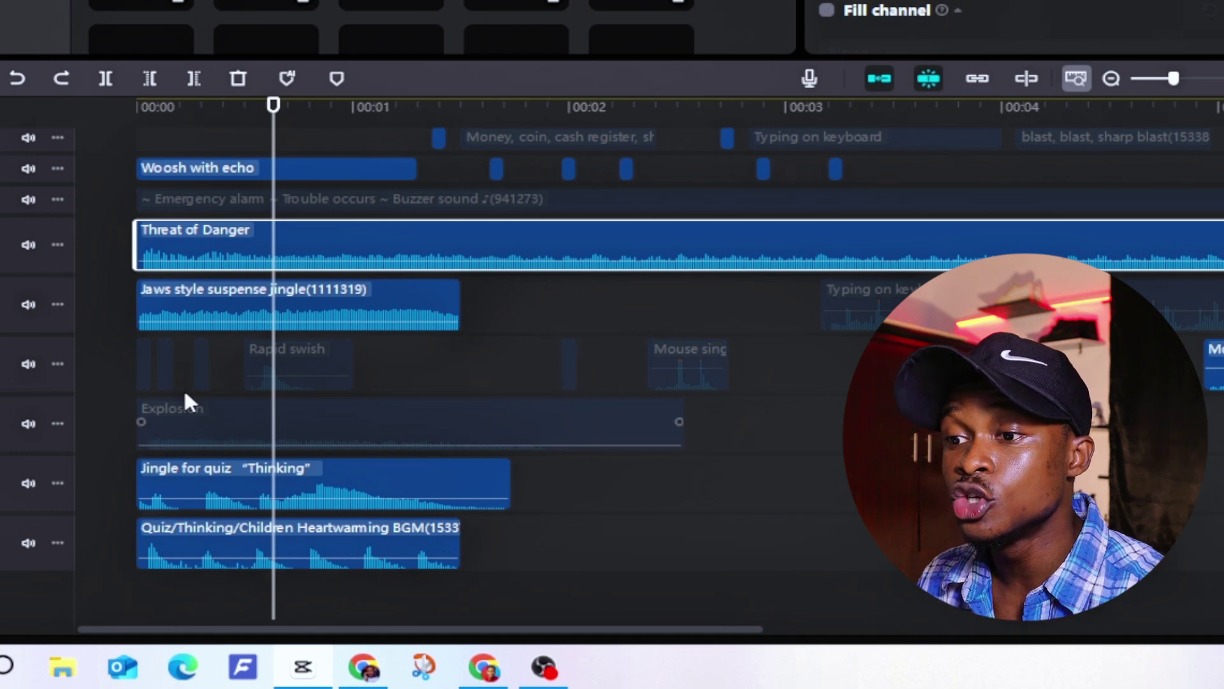
pyautogui.click(225, 368)
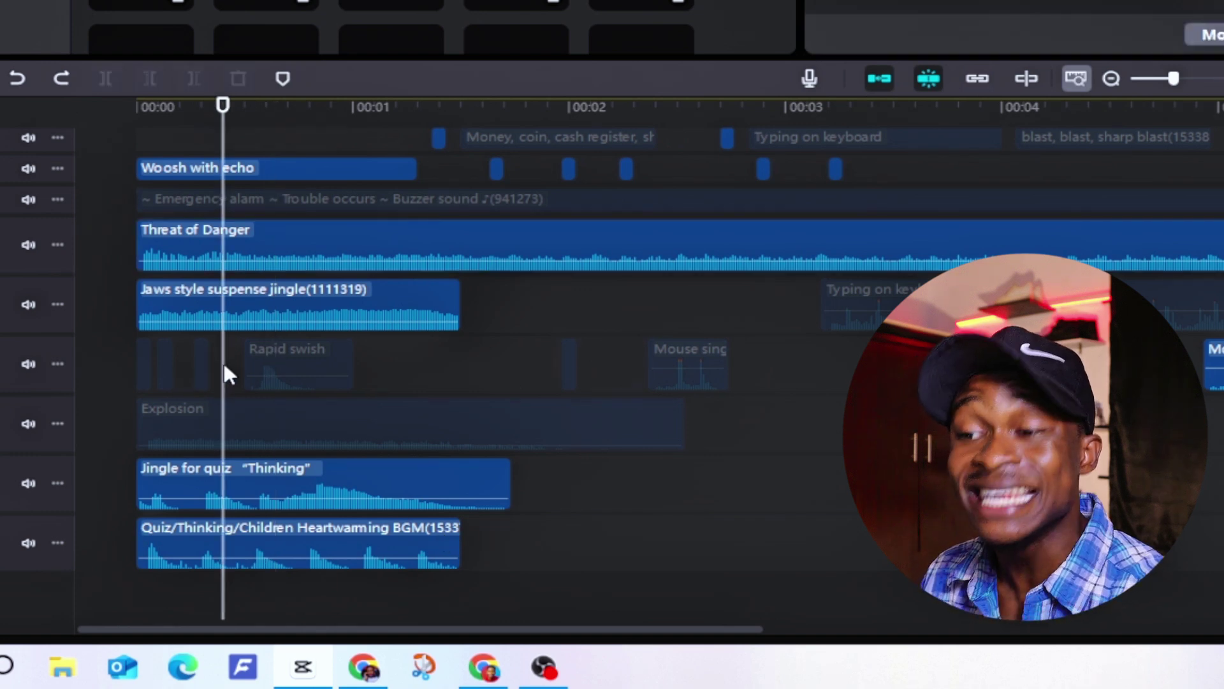